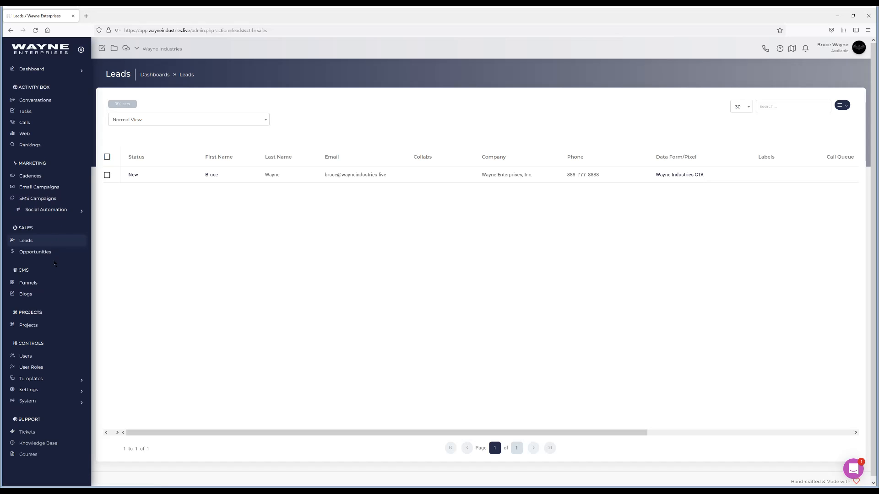
# Open the Data Forms list under Templates
pyautogui.click(40, 379)
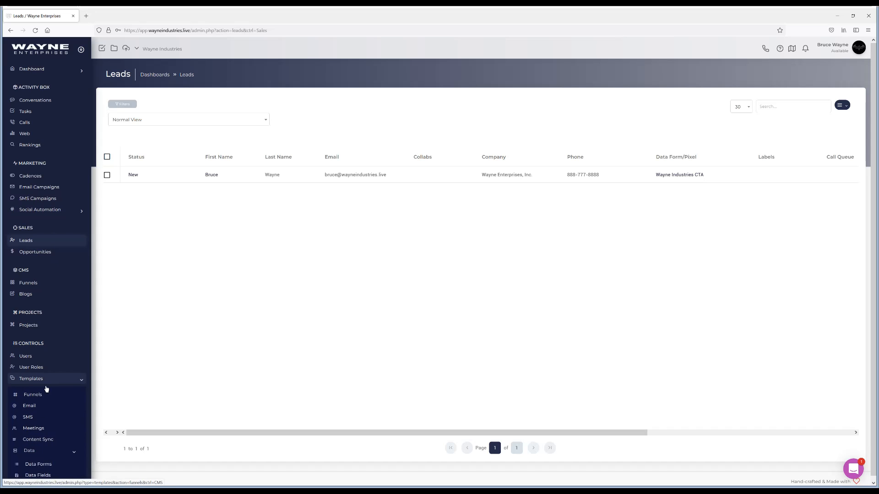
pyautogui.scroll(-2, 46, 389)
pyautogui.click(44, 384)
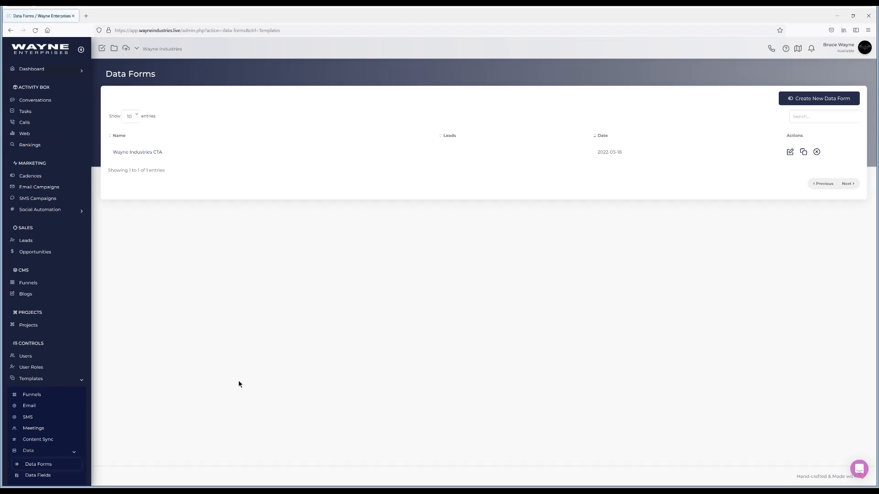
pyautogui.scroll(-2, 84, 187)
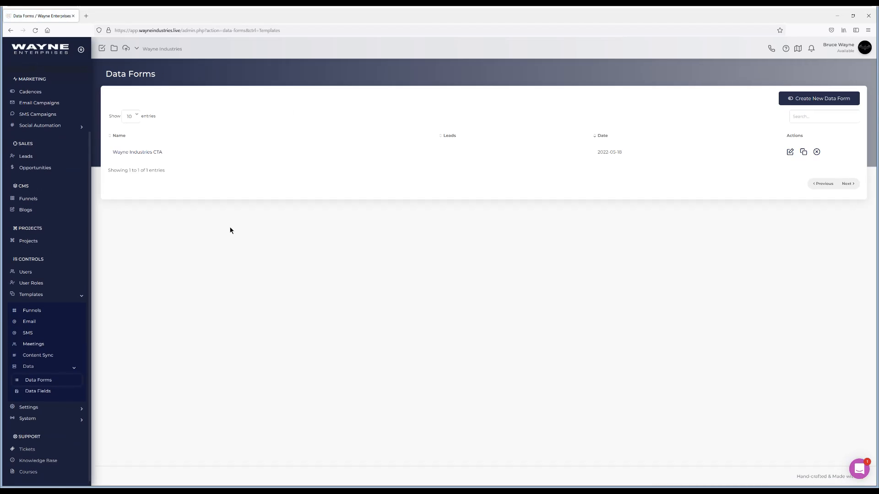
# Create a new data form named Data Import assigned to the Wayne Industries workspace
pyautogui.click(810, 100)
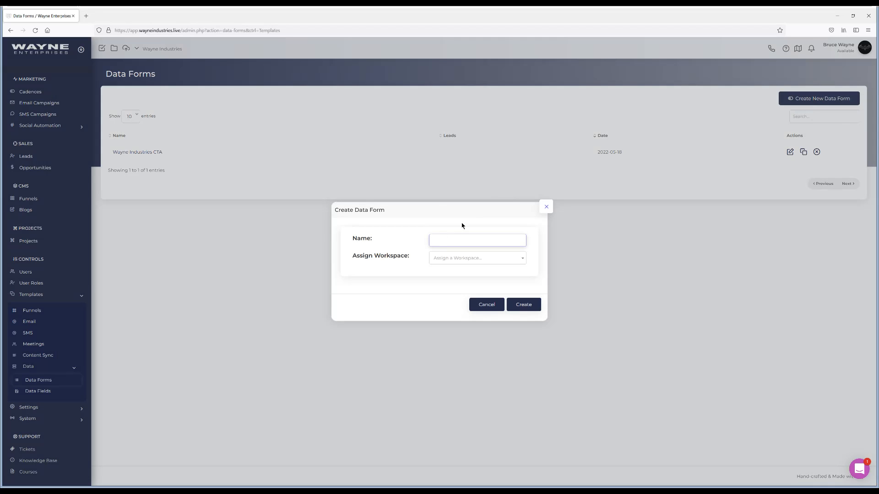
pyautogui.write('Data Impor')
pyautogui.click(458, 259)
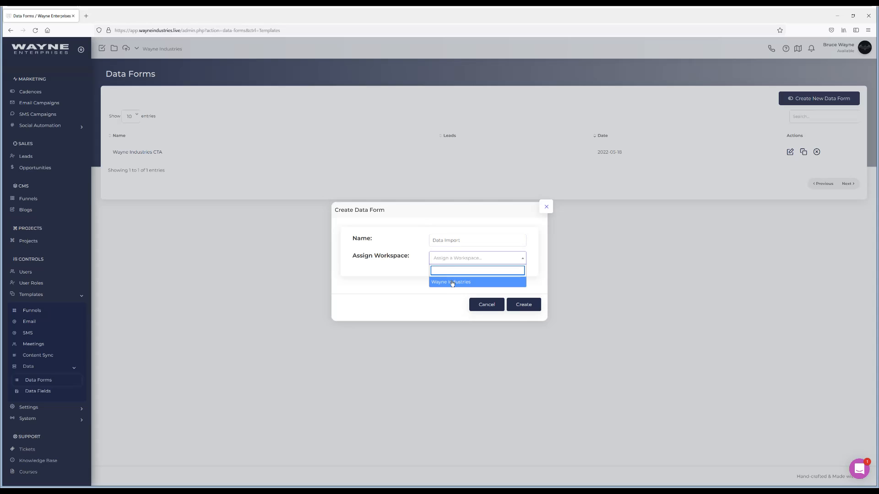
pyautogui.click(452, 282)
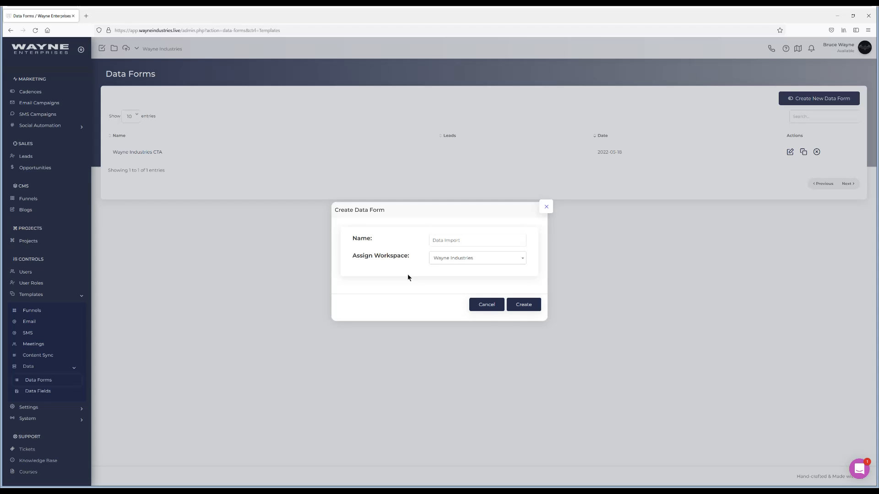
pyautogui.click(529, 303)
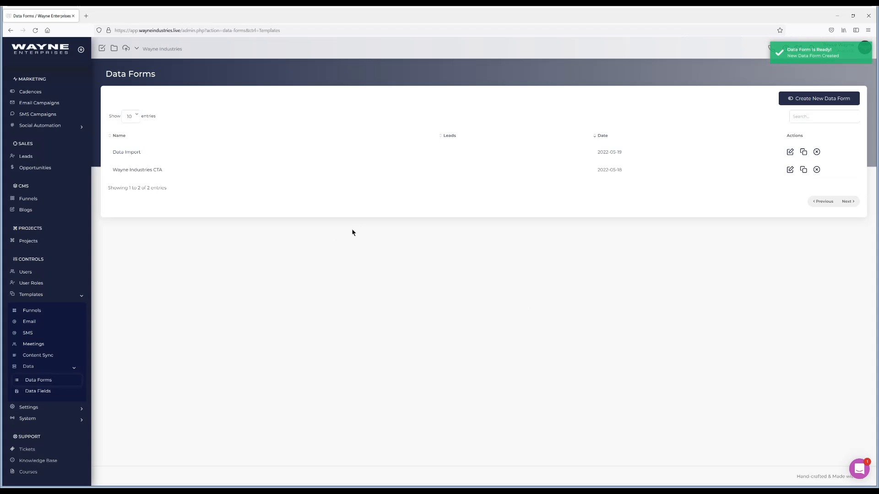
# Open the Data Import form and copy its internal embed tag
pyautogui.click(126, 153)
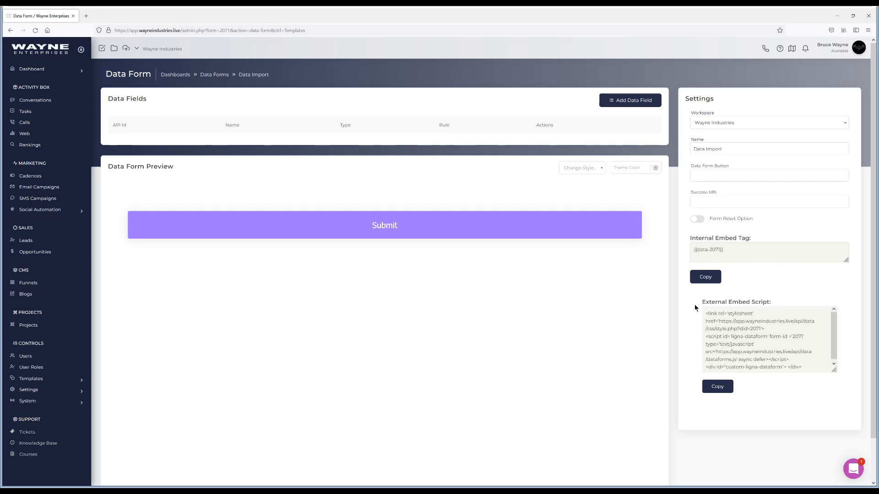
pyautogui.click(710, 278)
# Add a First Name field of type Text Input and map it to First Name
pyautogui.click(630, 100)
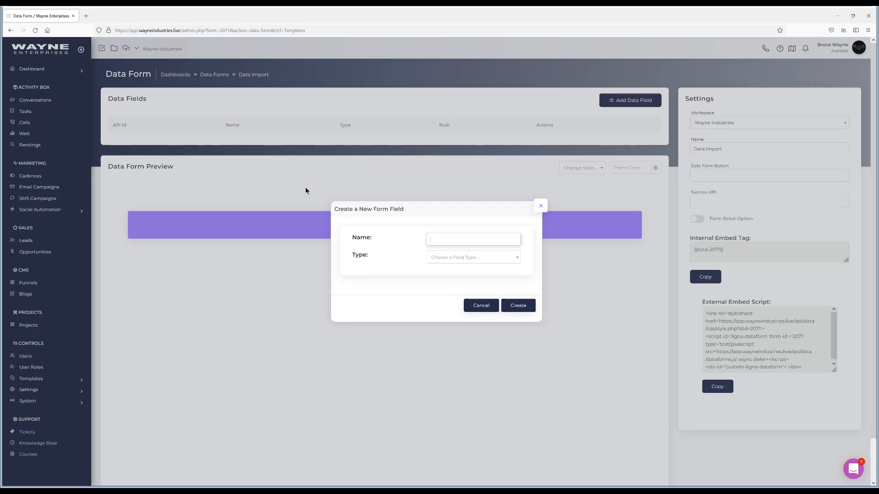
pyautogui.write('First Name')
pyautogui.click(454, 259)
pyautogui.click(437, 292)
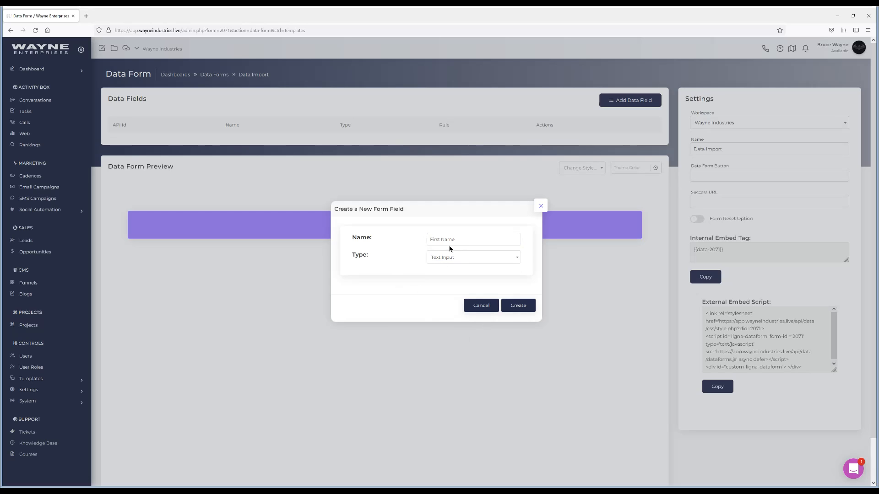
pyautogui.click(517, 305)
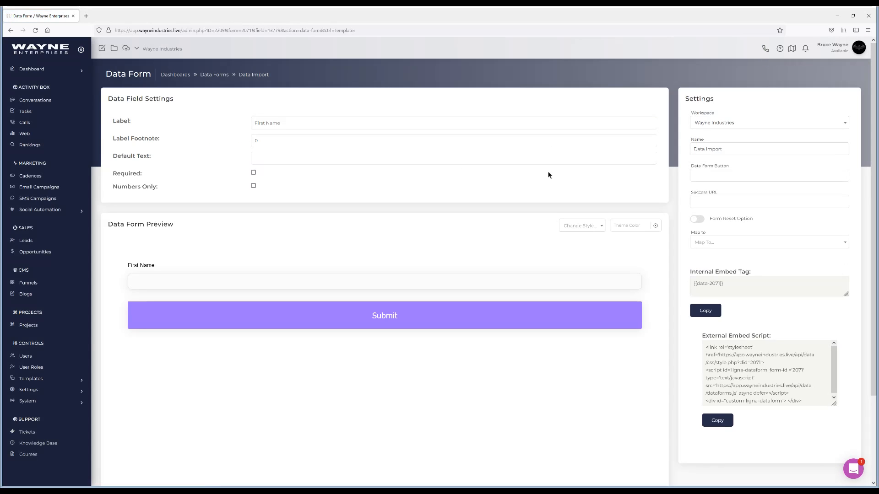
pyautogui.click(718, 244)
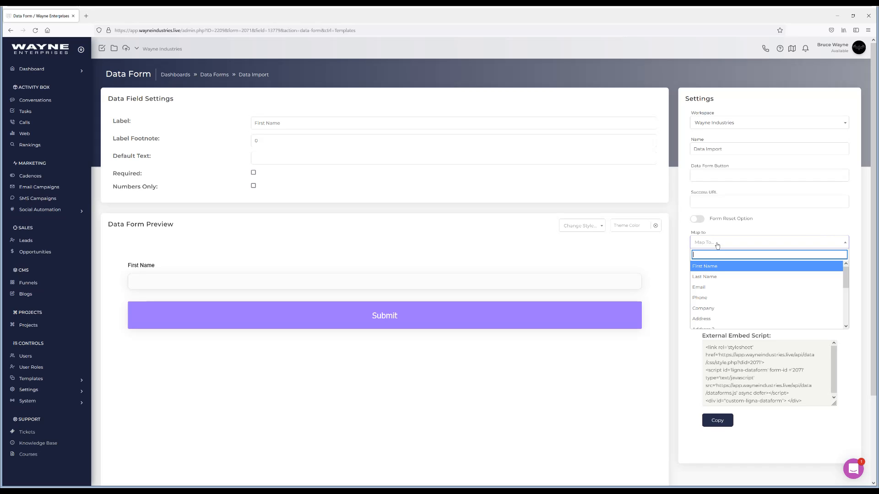
pyautogui.click(708, 267)
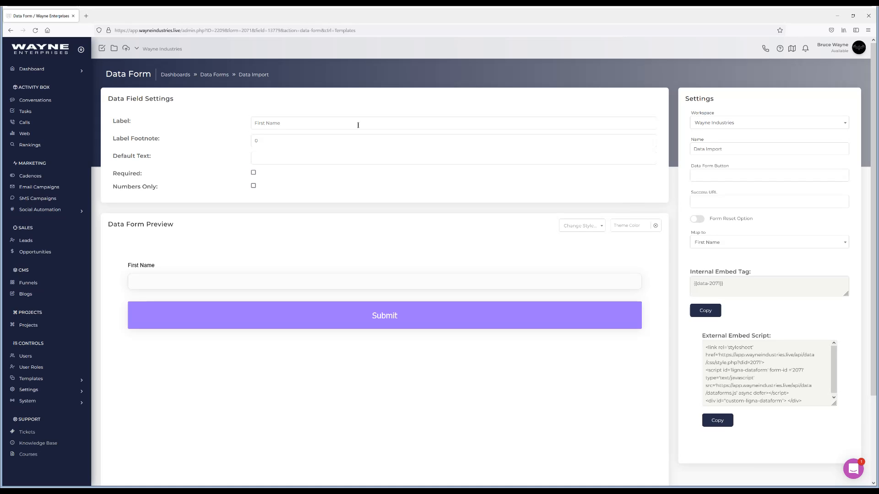
pyautogui.click(10, 31)
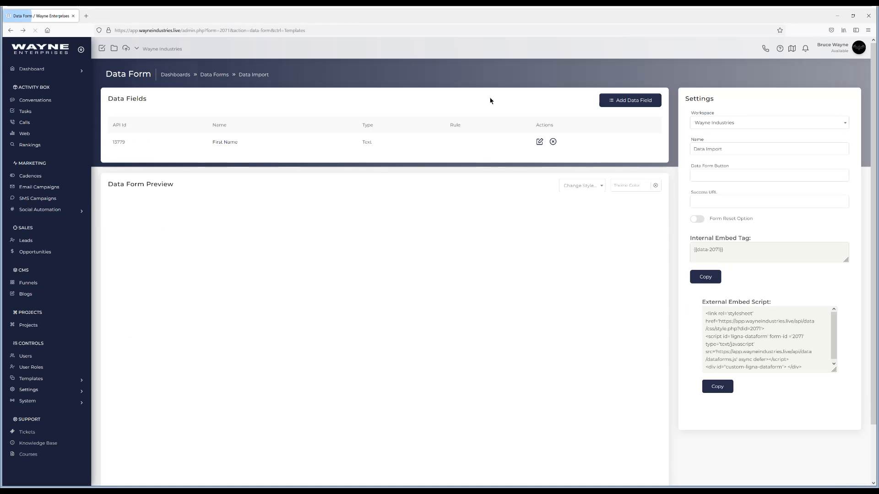
# Add a Last Name field of type Text Input and map it to Last Name
pyautogui.click(617, 106)
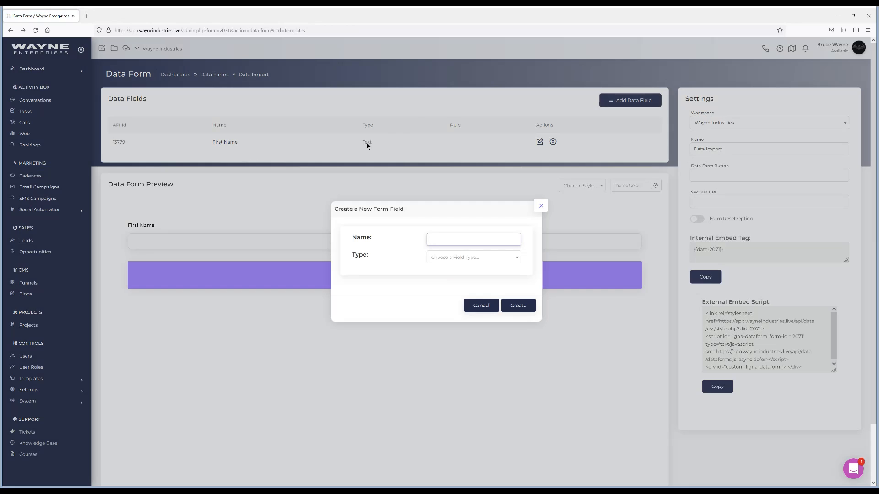
pyautogui.write('last name')
pyautogui.press('BackSpace')
pyautogui.press('BackSpace')
pyautogui.press('BackSpace')
pyautogui.press('BackSpace')
pyautogui.press('BackSpace')
pyautogui.press('BackSpace')
pyautogui.write('ame')
pyautogui.click(450, 257)
pyautogui.click(443, 291)
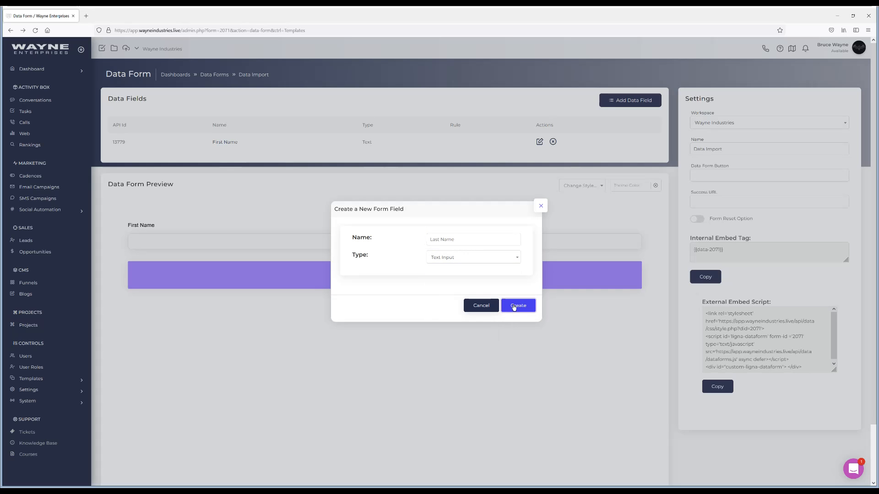
pyautogui.click(513, 306)
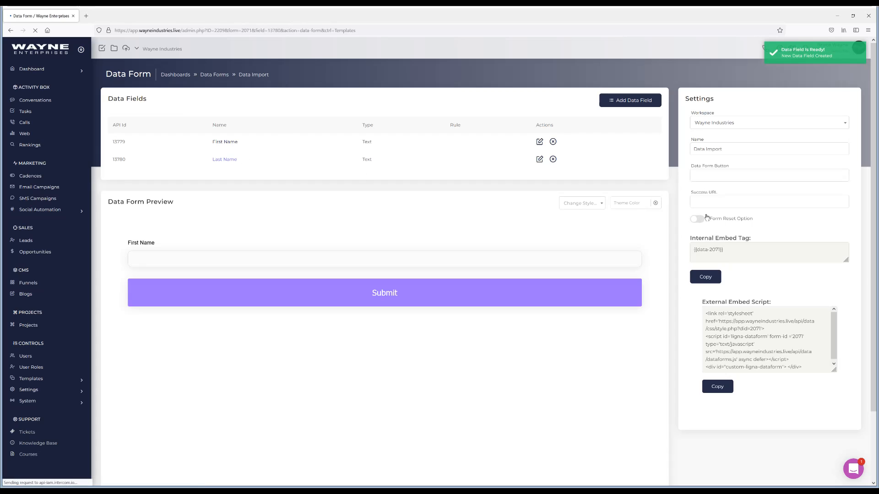
pyautogui.click(719, 242)
pyautogui.click(714, 279)
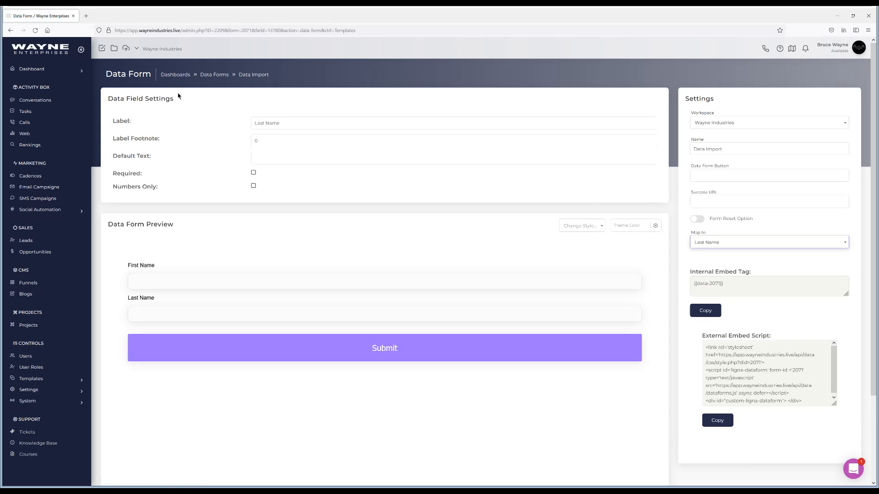
pyautogui.click(11, 31)
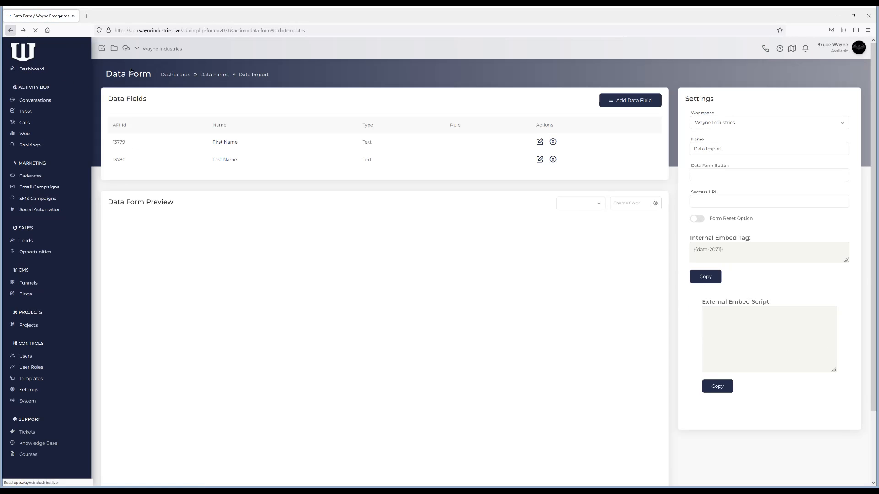
# Add an Email field of type Email Address and map it to Email
pyautogui.click(618, 102)
pyautogui.write('Email')
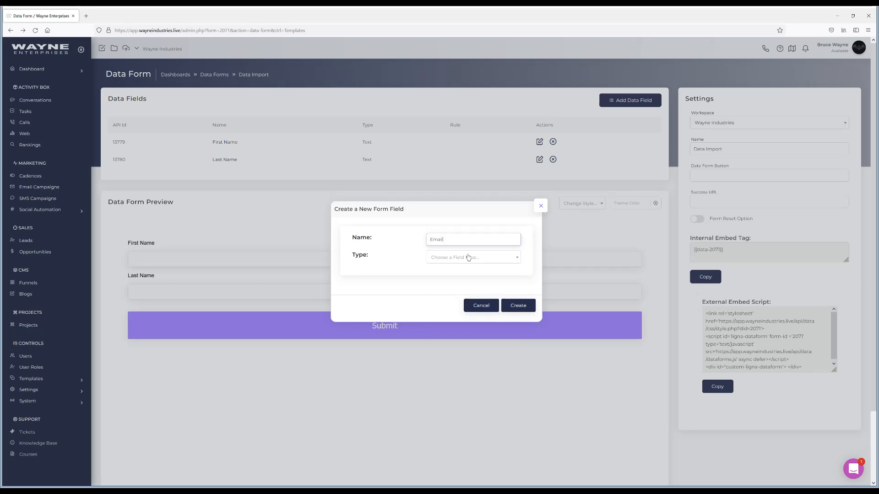
pyautogui.click(467, 258)
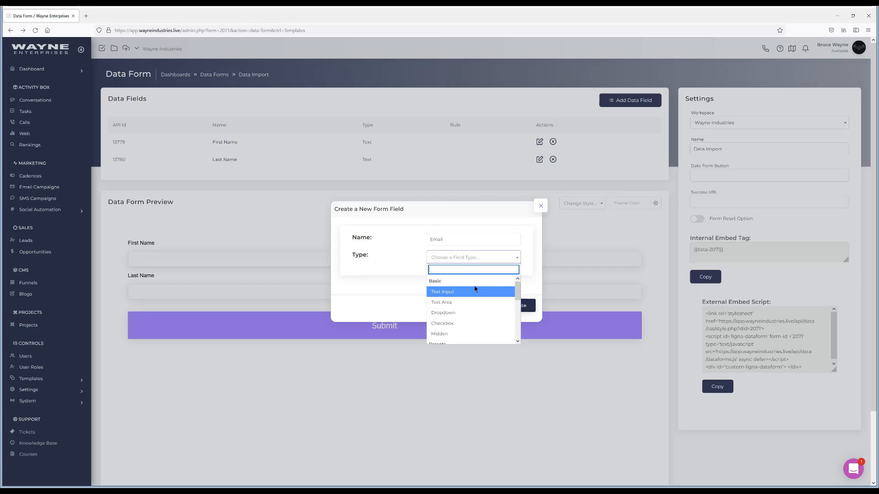
pyautogui.scroll(-3, 473, 293)
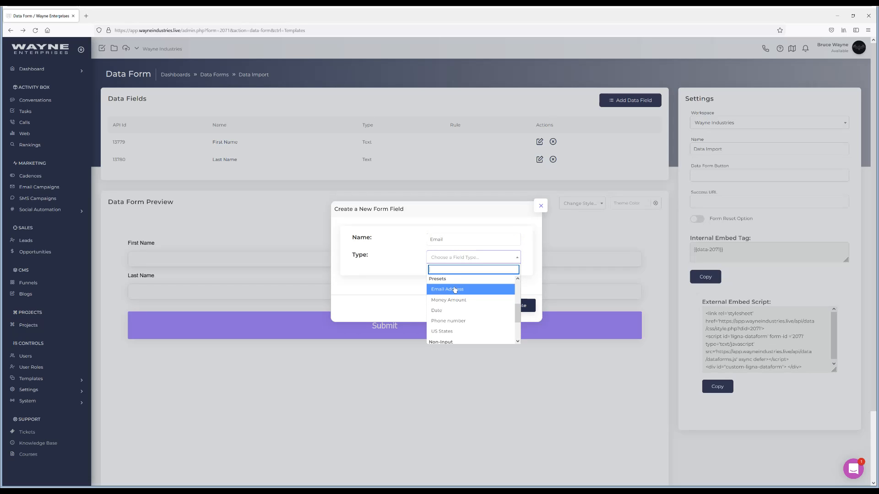
pyautogui.click(455, 290)
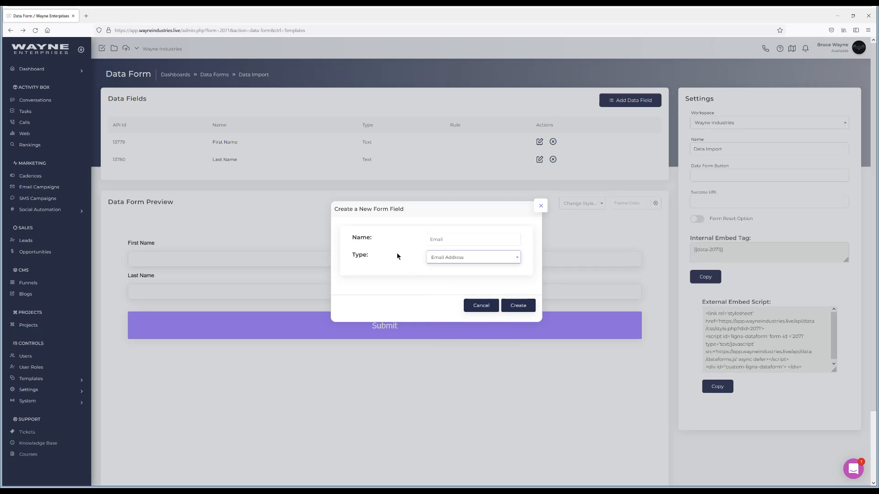
pyautogui.click(518, 306)
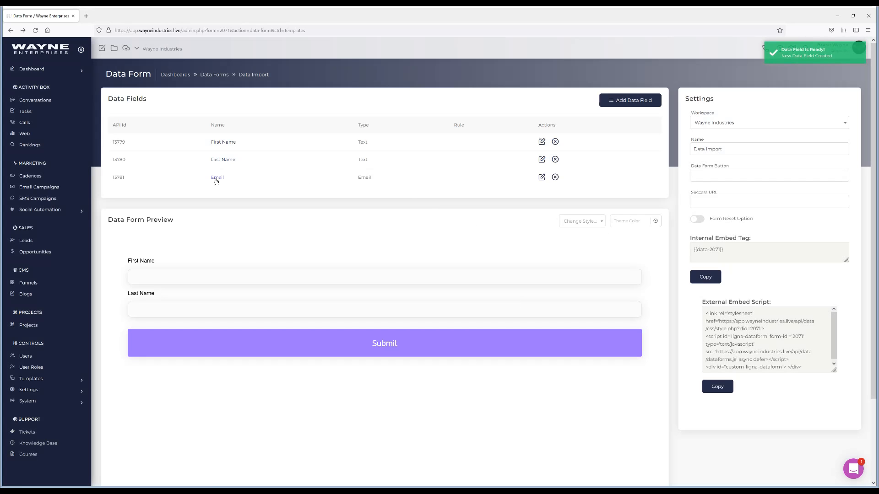
pyautogui.click(217, 178)
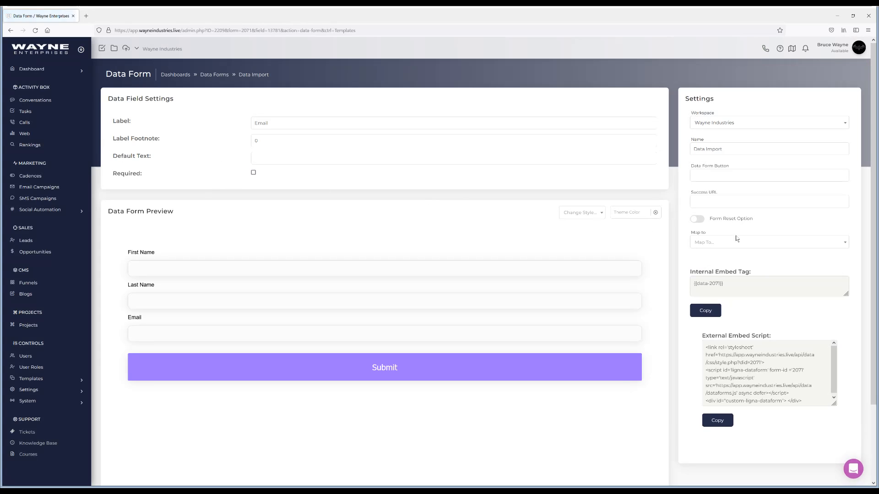
pyautogui.click(728, 241)
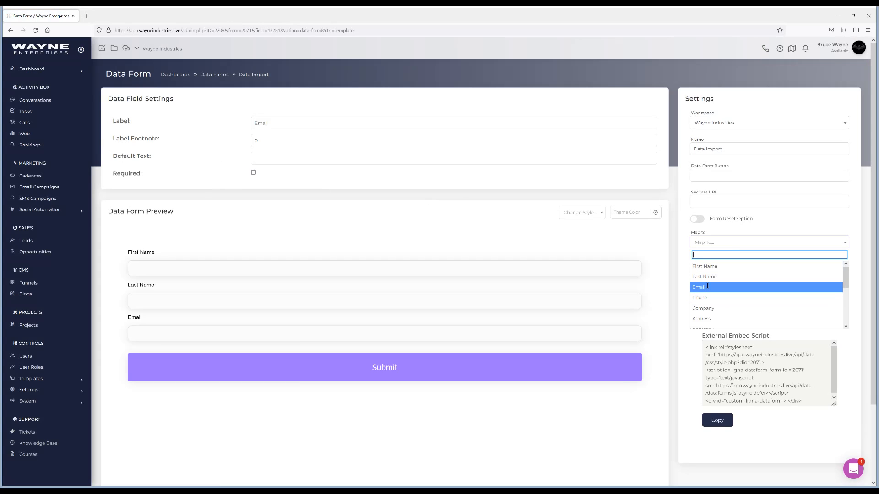
pyautogui.click(704, 287)
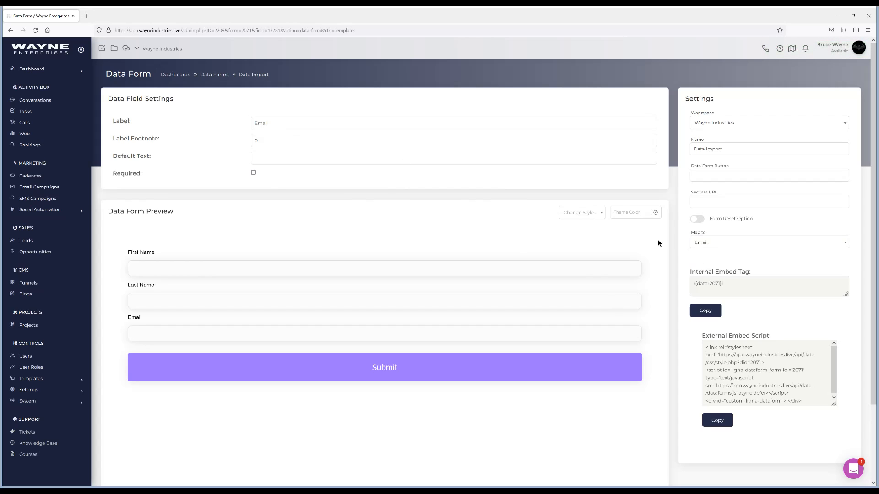
pyautogui.click(11, 31)
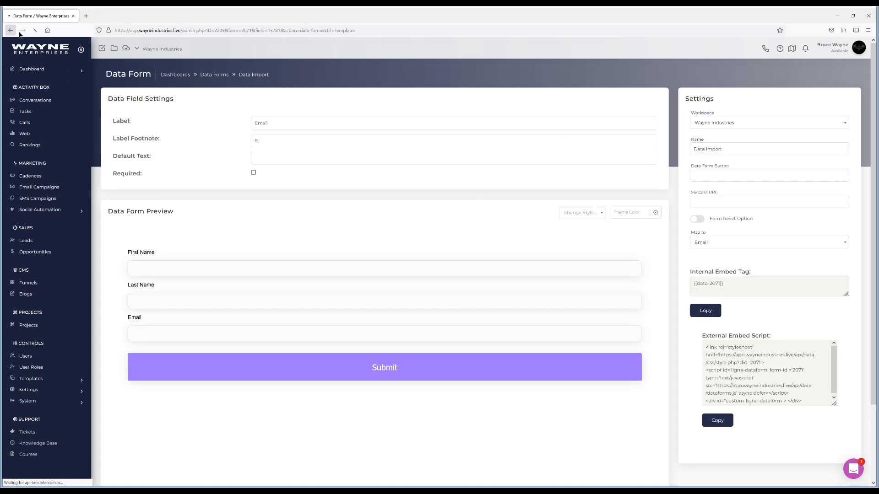
# Add a Phone field of type Text Input and map it to Phone
pyautogui.click(630, 101)
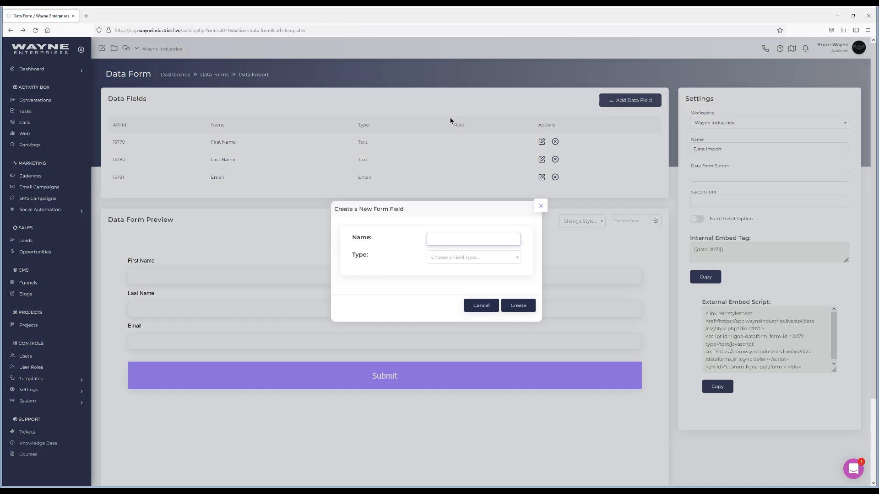
pyautogui.write('Phone')
pyautogui.click(452, 259)
pyautogui.click(451, 291)
pyautogui.click(526, 305)
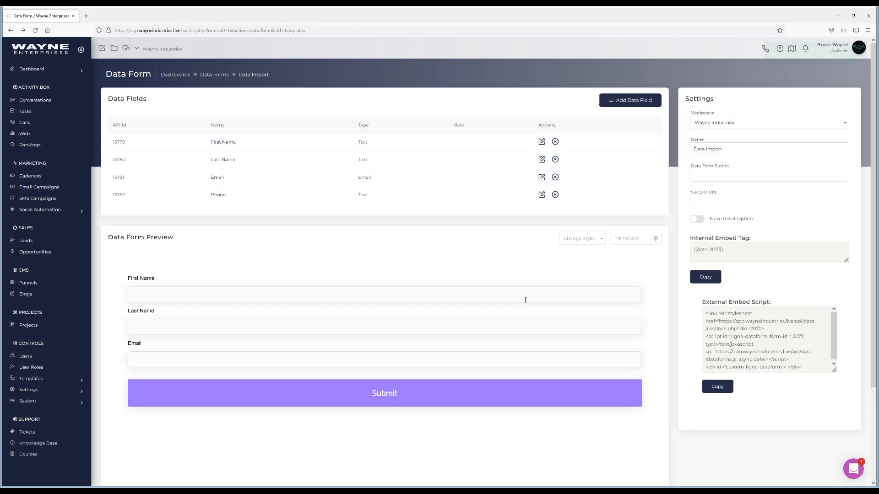
pyautogui.click(218, 196)
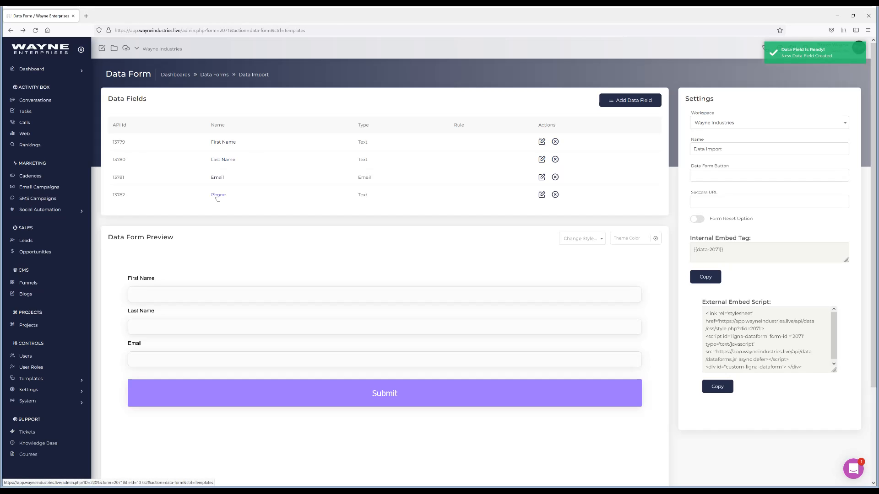
pyautogui.click(724, 243)
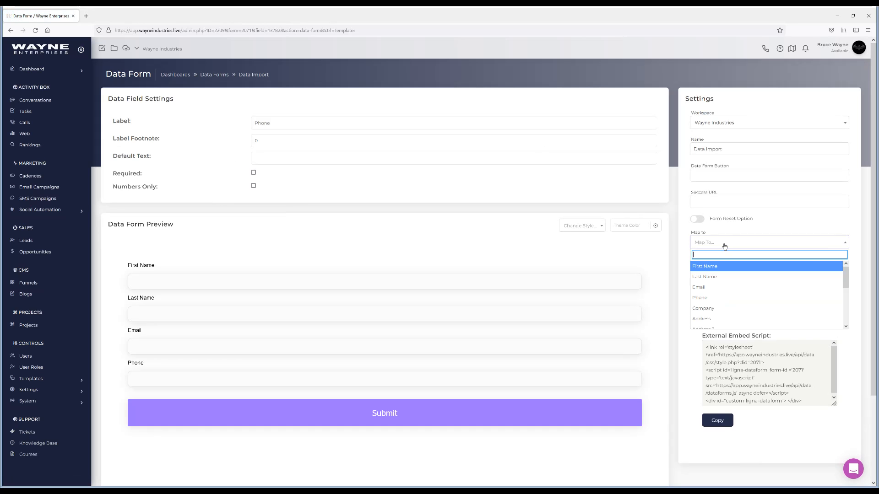
pyautogui.click(709, 298)
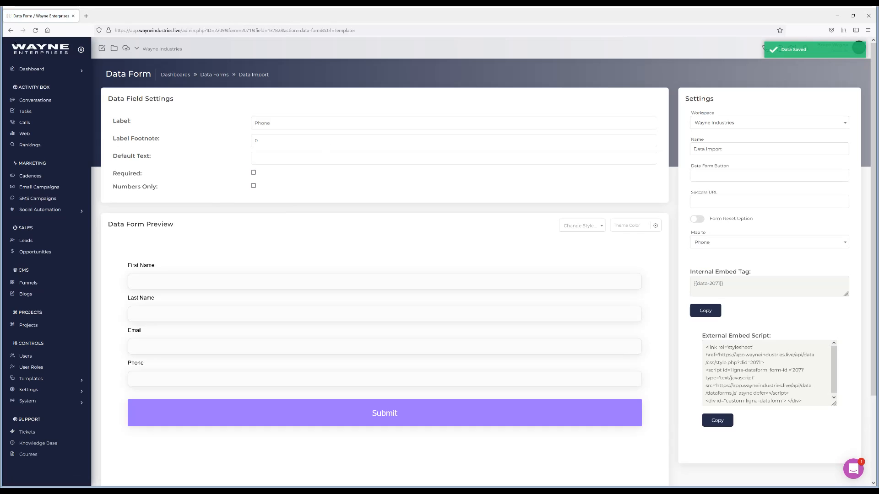
pyautogui.click(11, 30)
# Add a Company field of type Text Input and map it to Company
pyautogui.click(619, 102)
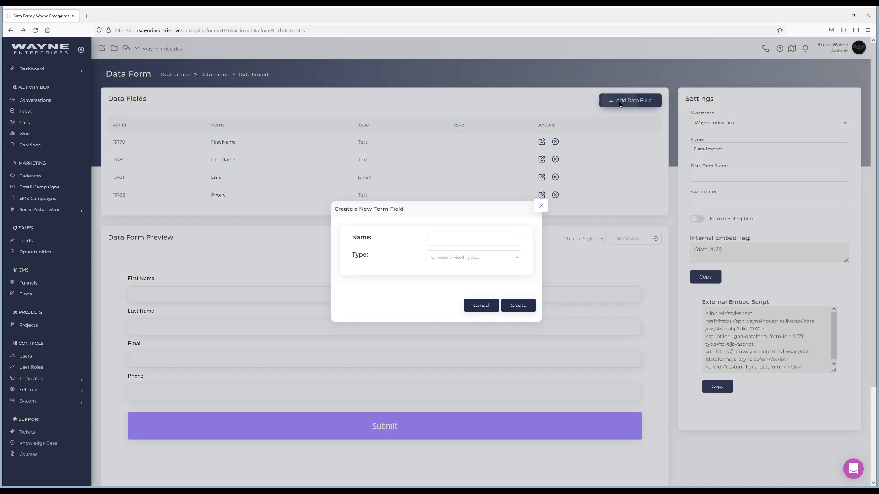
pyautogui.write('Company')
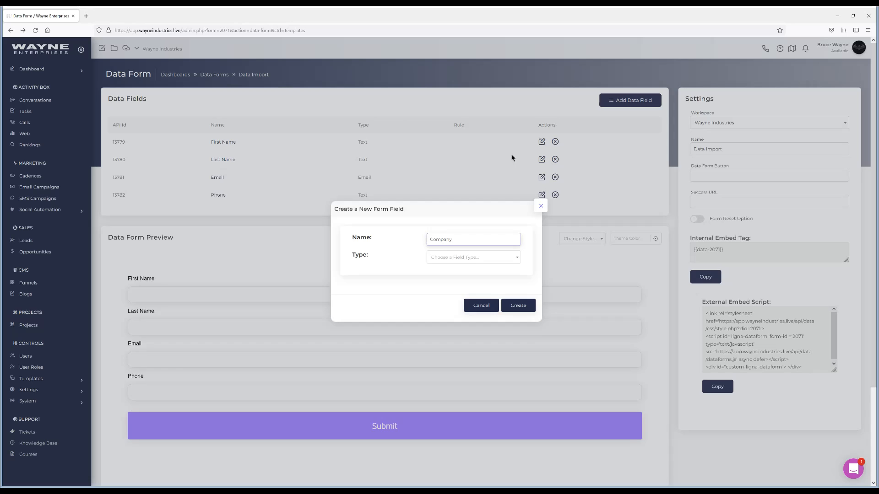
pyautogui.click(459, 257)
pyautogui.click(471, 289)
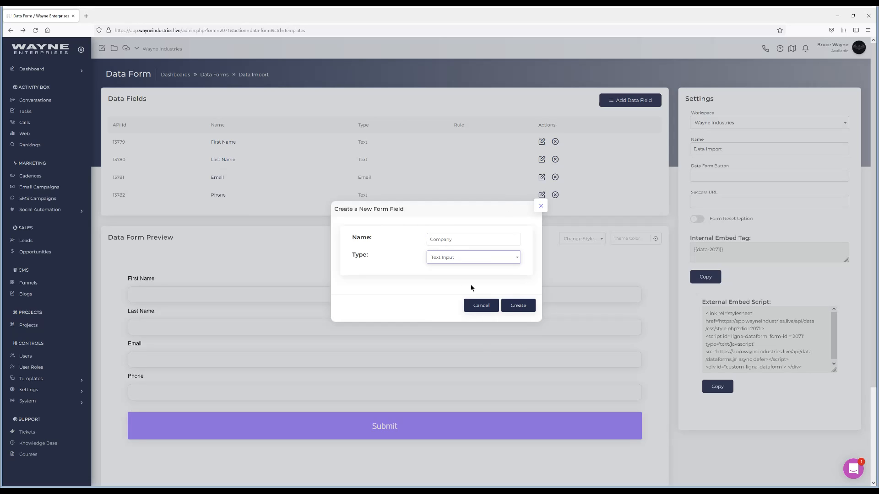
pyautogui.click(519, 304)
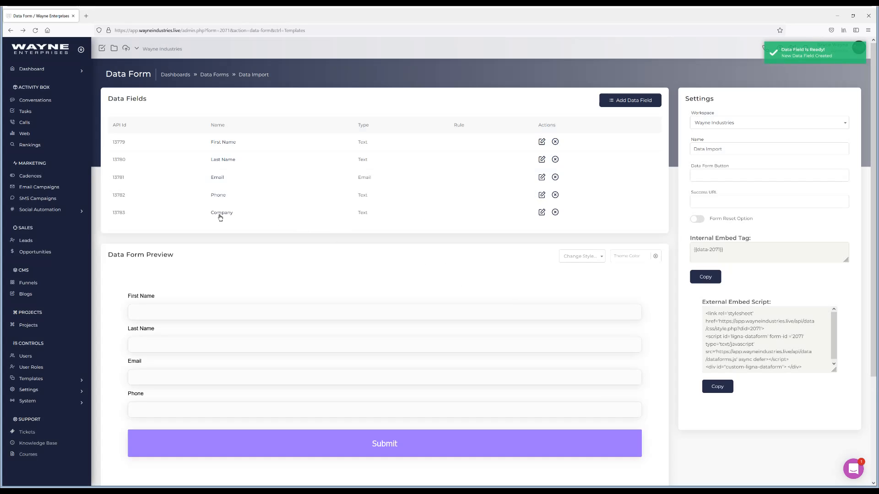
pyautogui.click(220, 213)
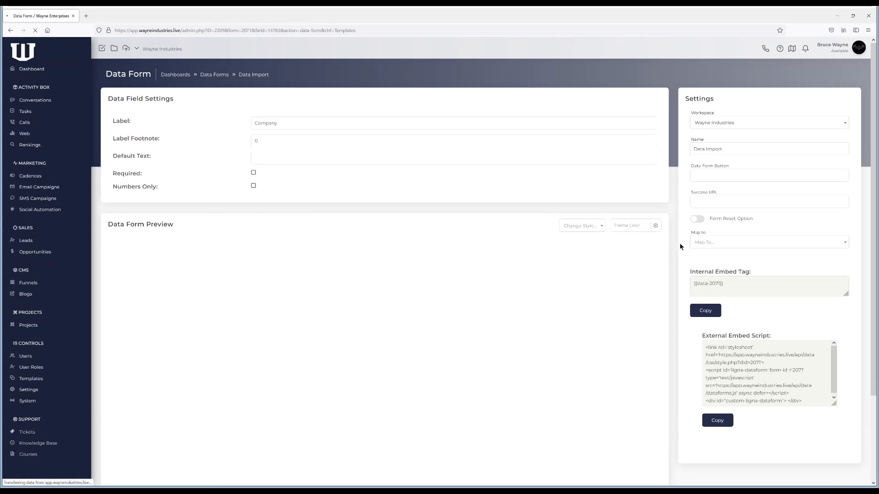
pyautogui.click(713, 243)
pyautogui.click(714, 308)
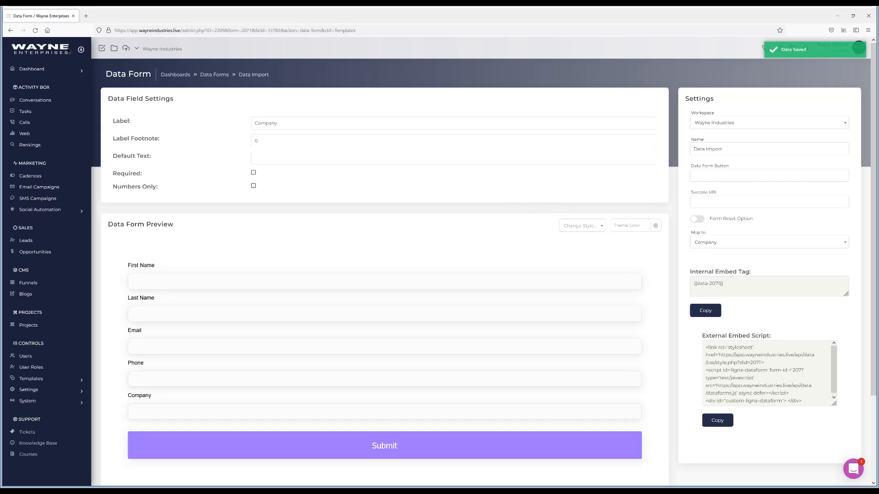
# Return to the Data Forms list, reopen the Data Import form to review its fields, and go back to the list
pyautogui.click(215, 76)
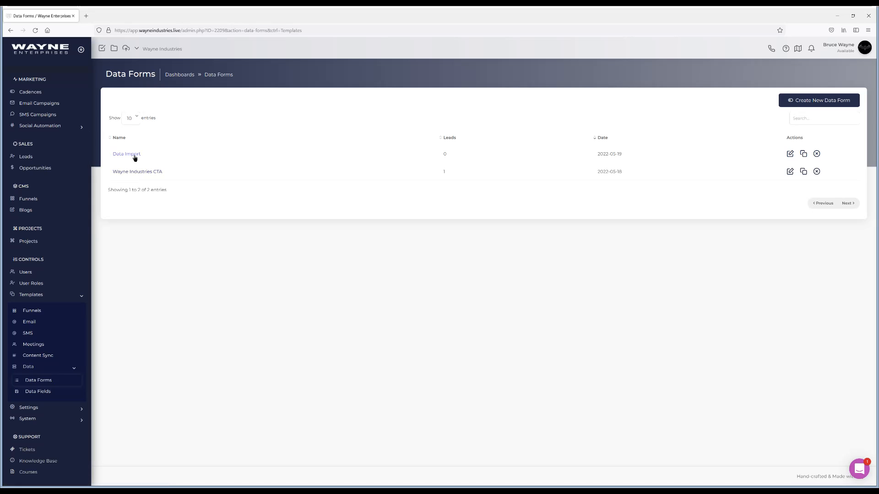
pyautogui.click(133, 155)
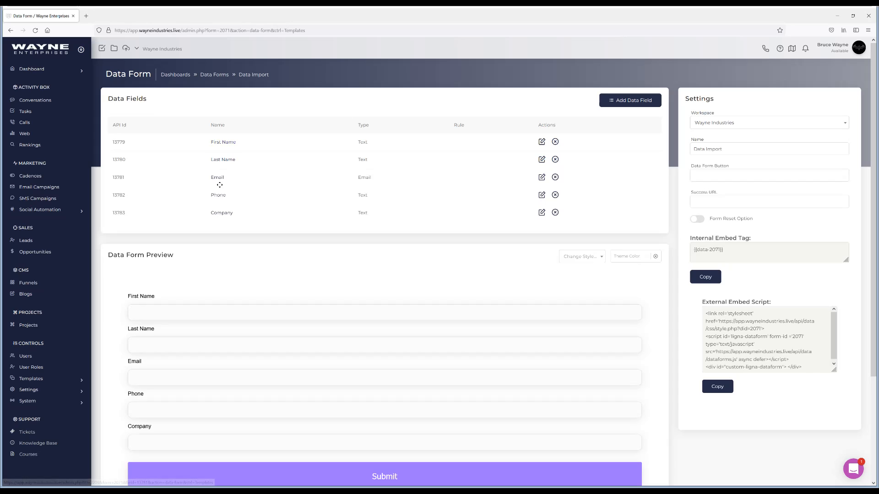
pyautogui.click(221, 78)
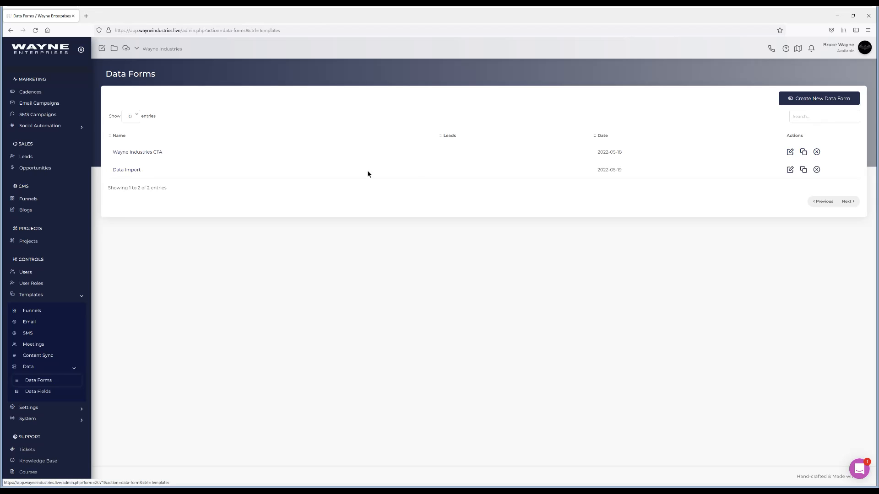
# Open the clone dialog for the Data Import form and close it without cloning
pyautogui.click(803, 169)
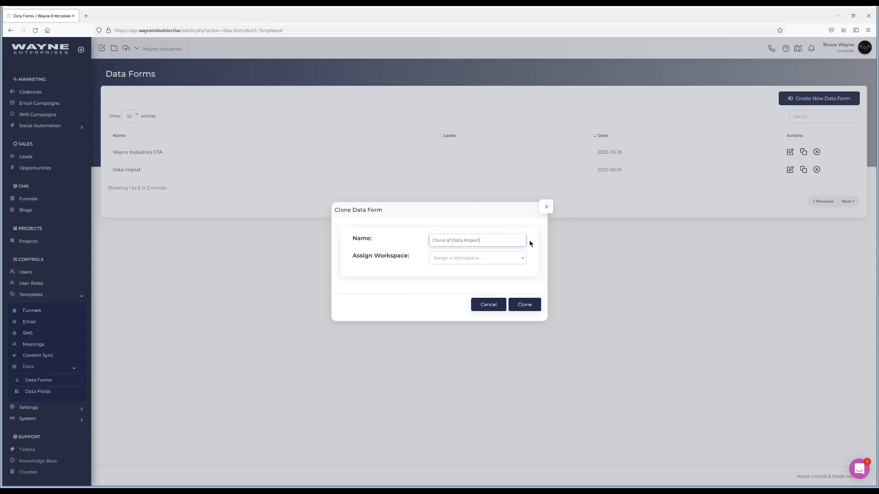
pyautogui.click(546, 207)
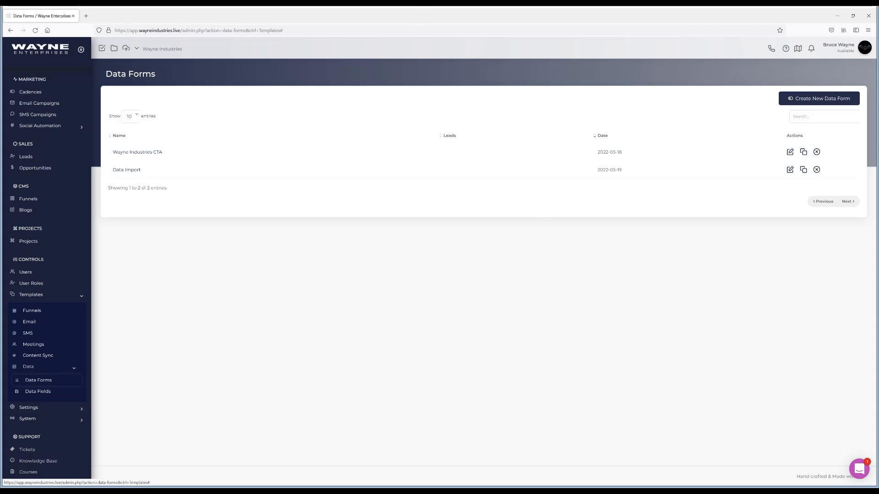